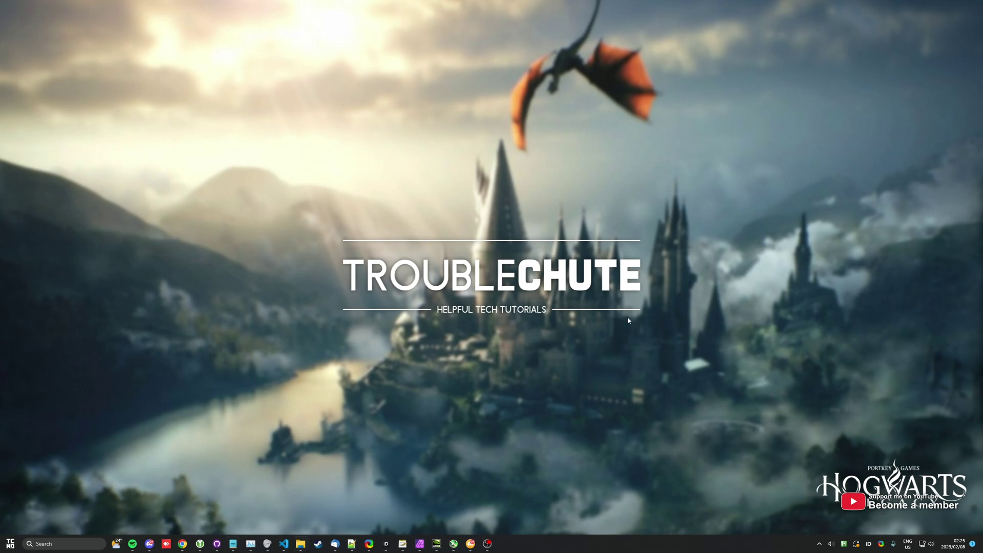
- Enter %LocalAppData%\Hogwarts Legacy in the Run prompt
key(super+r)
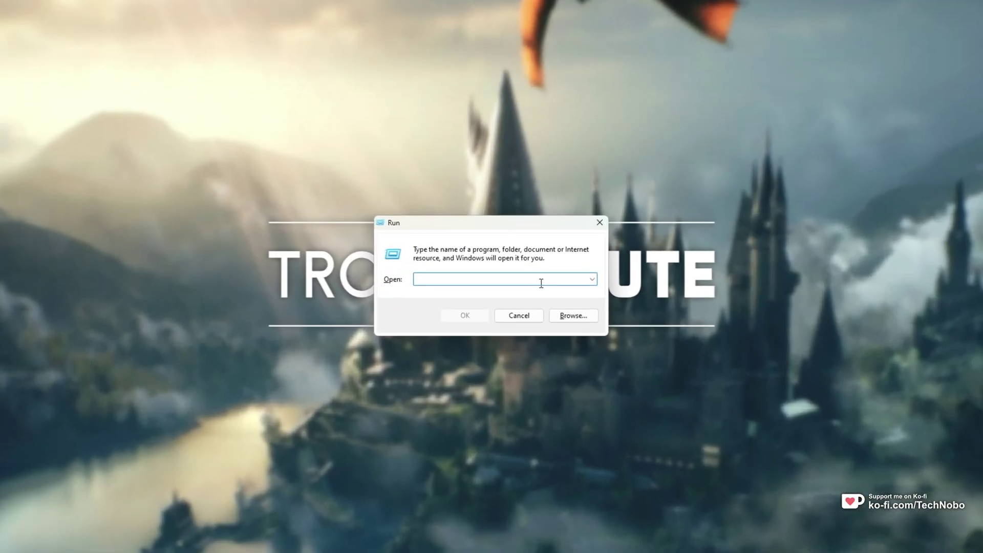
text(%LocalAp)
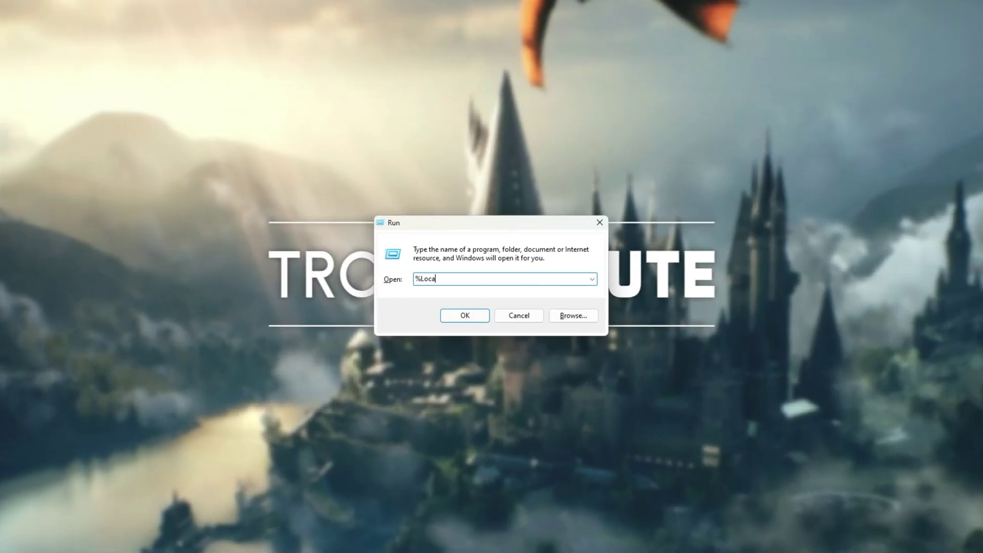
text(pData%\Hogwarts Le)
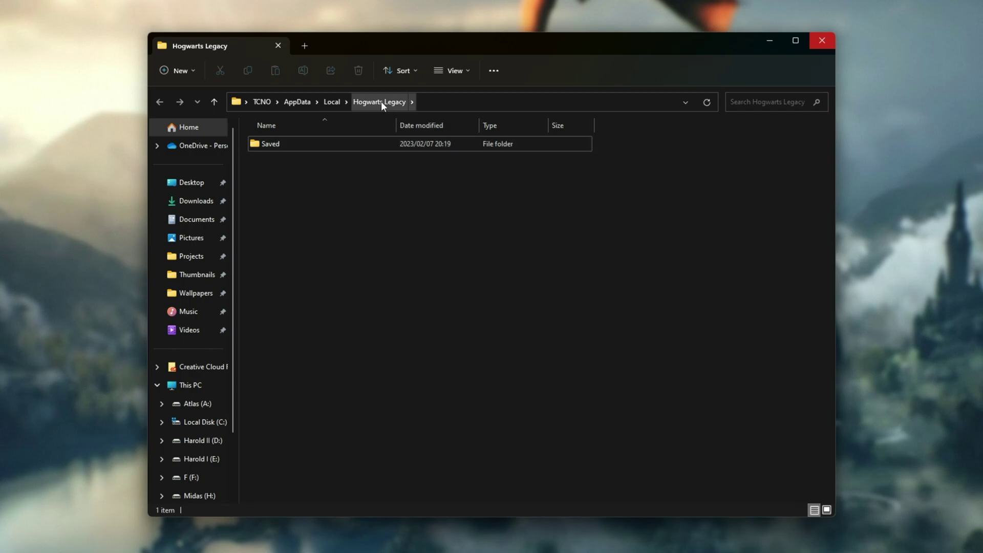
- Go from Saved into Config and then into the WindowsNoEditor folder
double_click(386, 141)
click(386, 143)
double_click(386, 144)
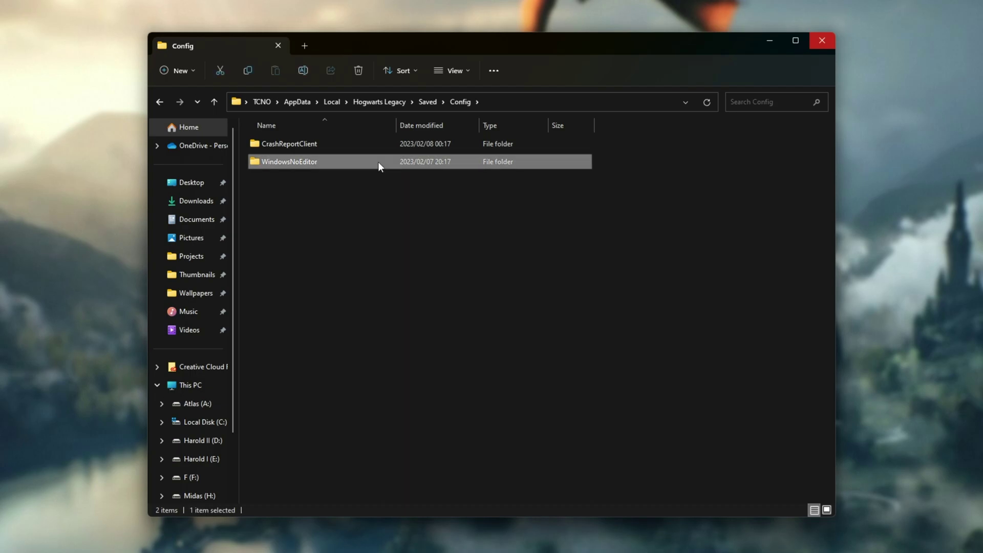
double_click(378, 161)
scroll(419, 296, down, 2)
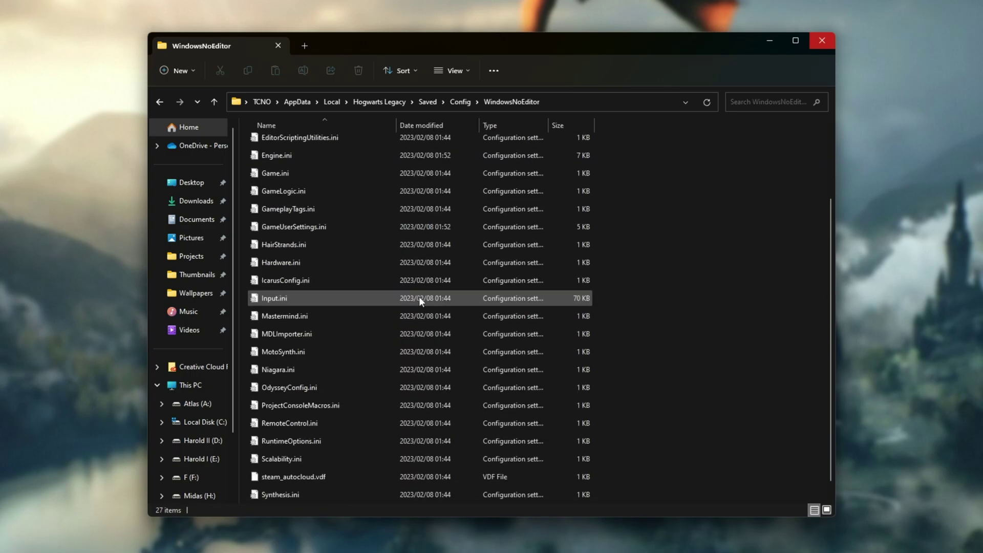
scroll(419, 296, up, 2)
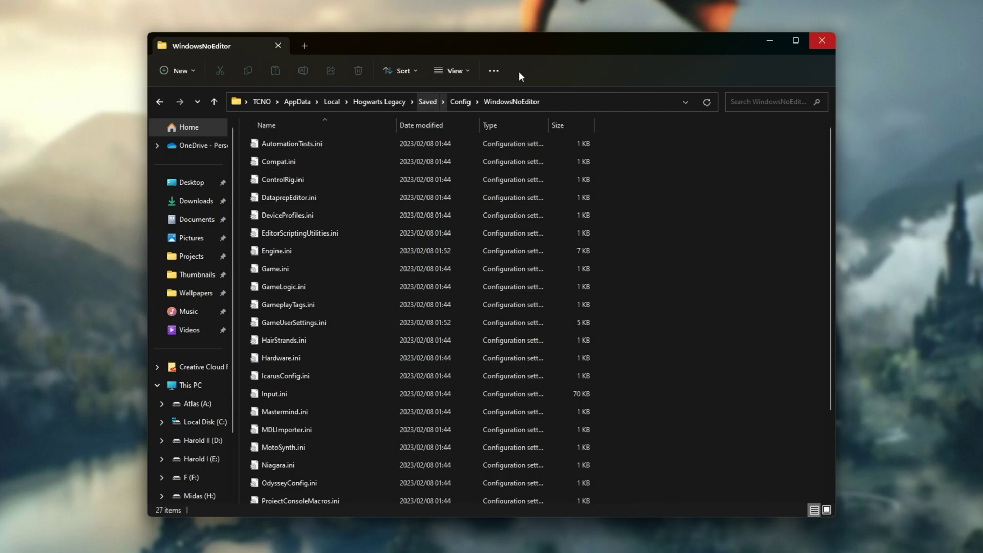
click(493, 70)
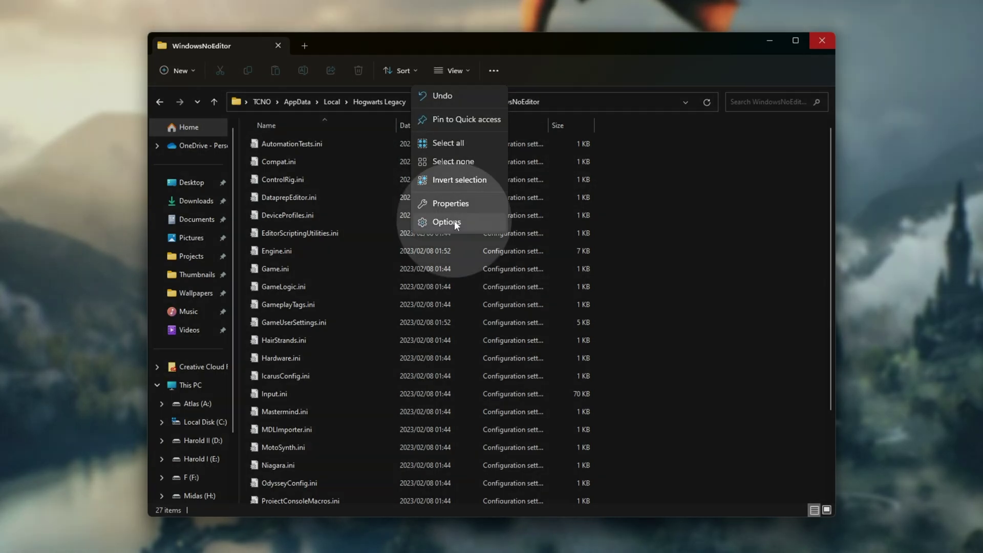
click(455, 223)
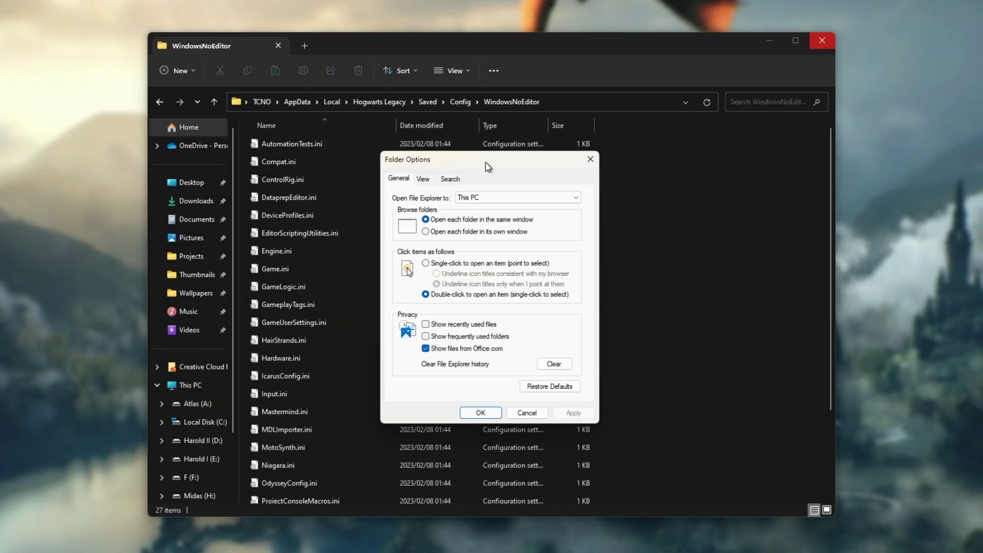
click(423, 179)
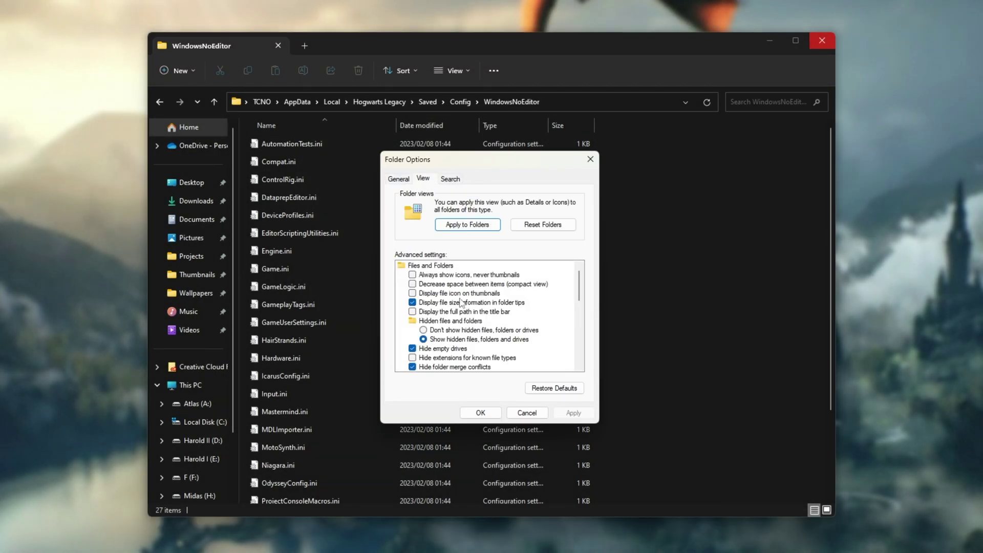
scroll(461, 301, down, 1)
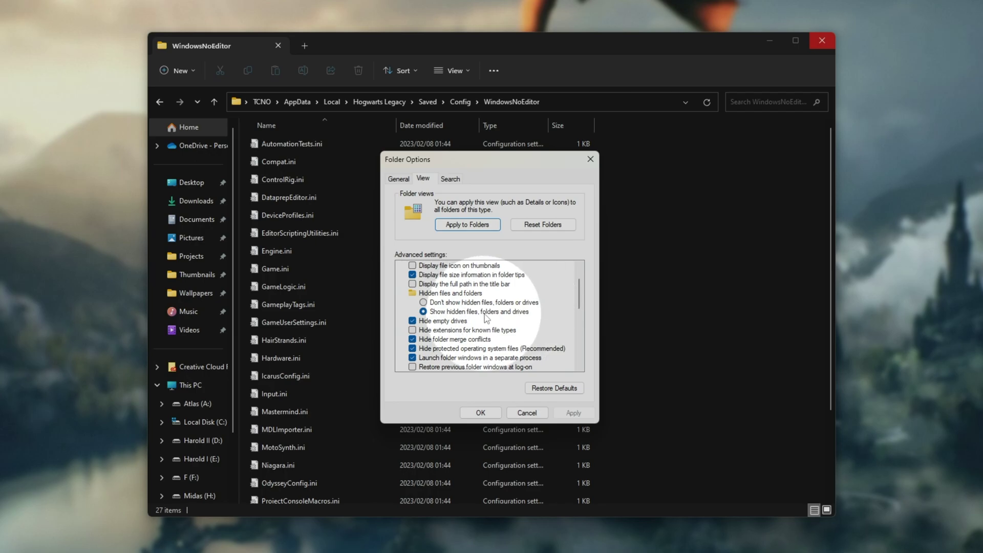
click(481, 413)
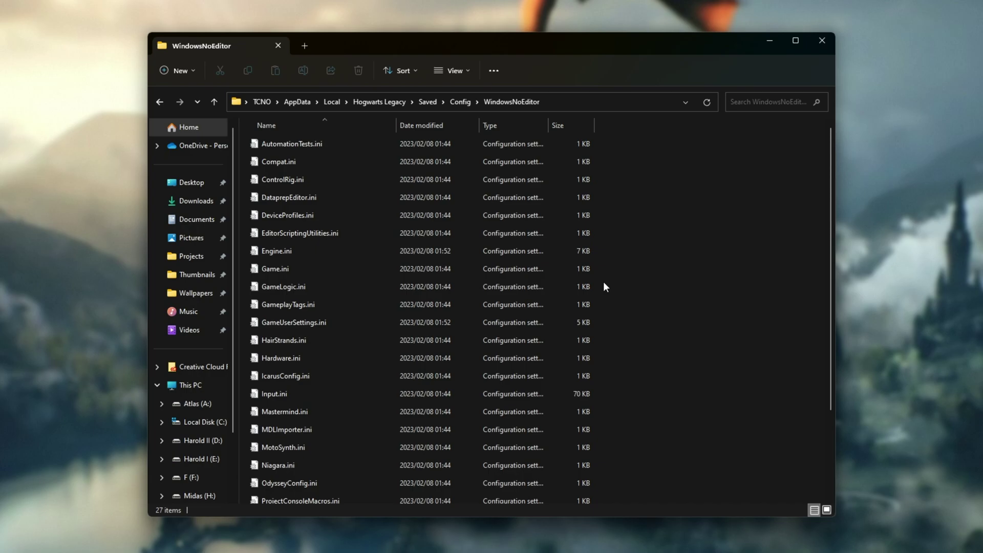
- Sort the files by Date modified, newest first, and select GameUserSettings.ini
click(445, 125)
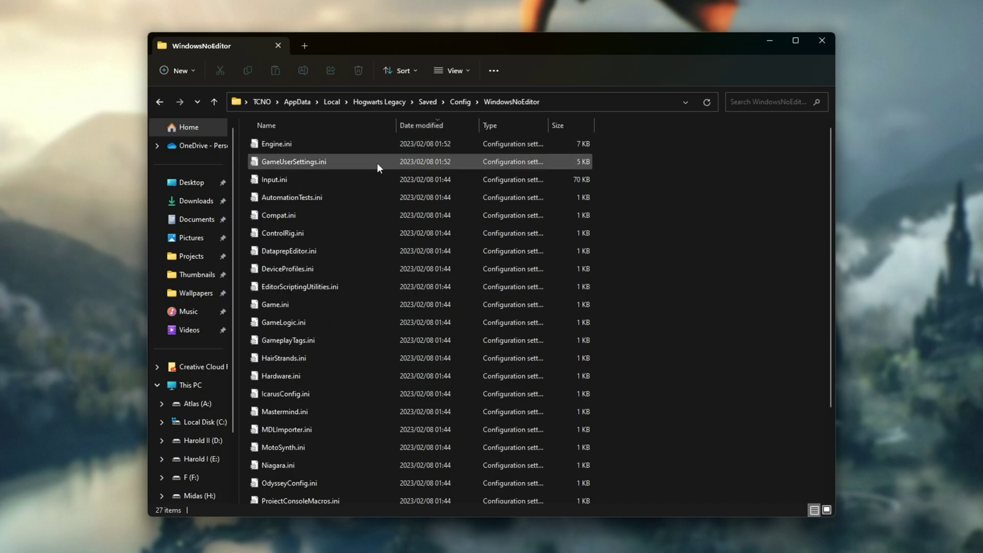
click(377, 163)
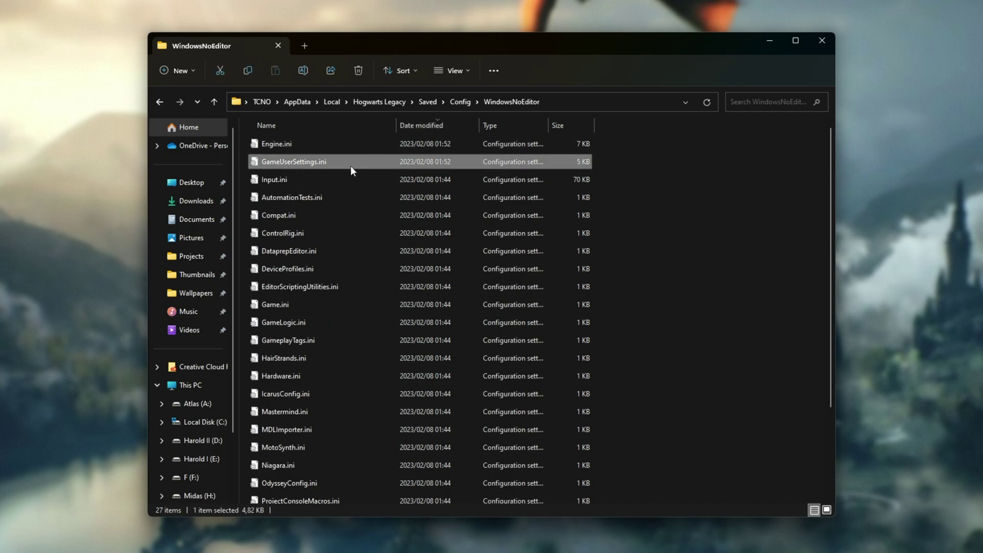
- Open GameUserSettings.ini in Notepad, try True for raytracing AO, then revert to False
double_click(299, 162)
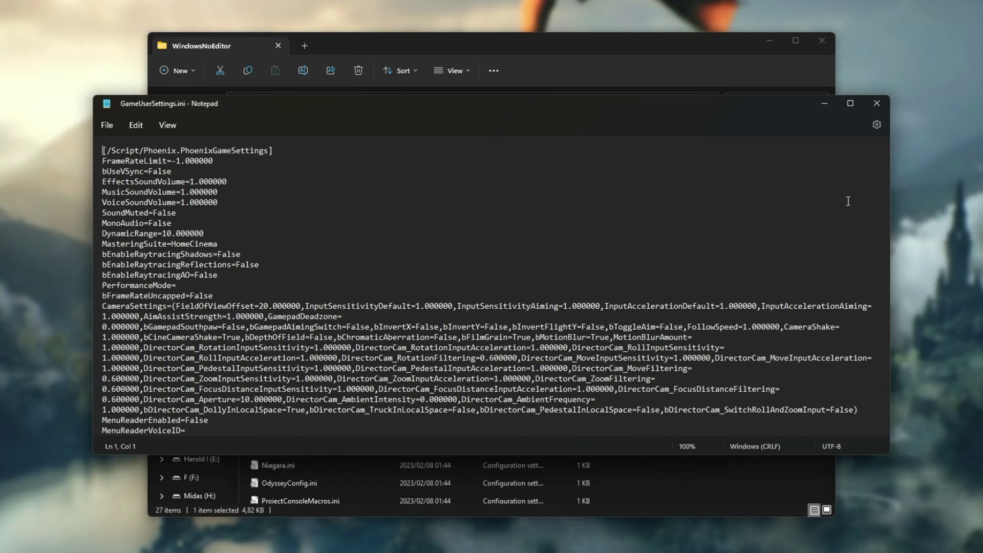
drag(279, 271, 85, 256)
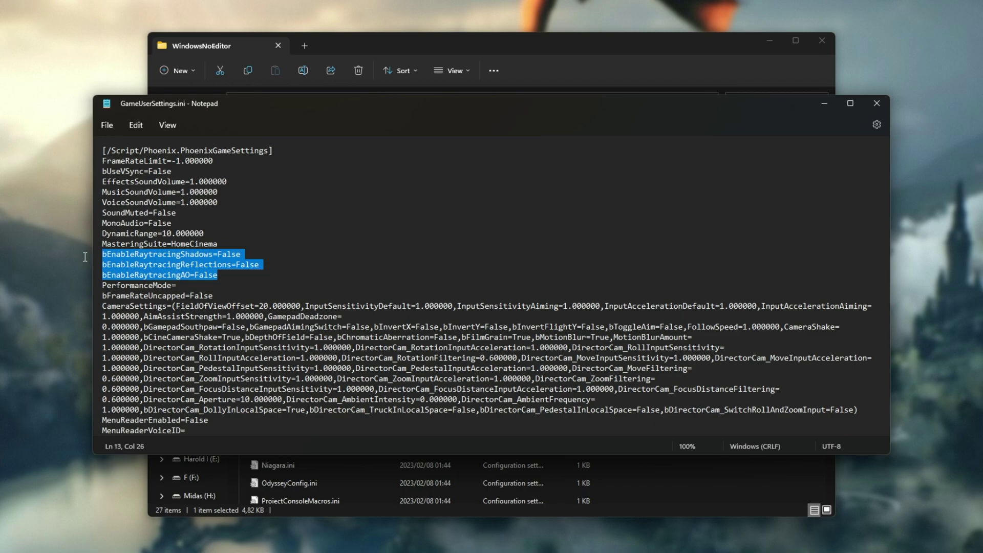
click(236, 273)
key(ctrl+shift+Left)
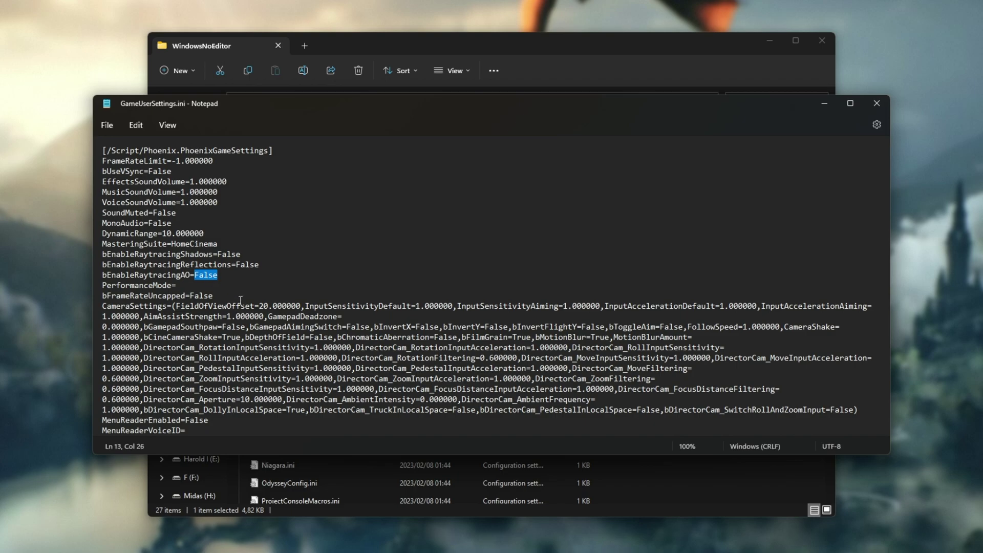
text(True)
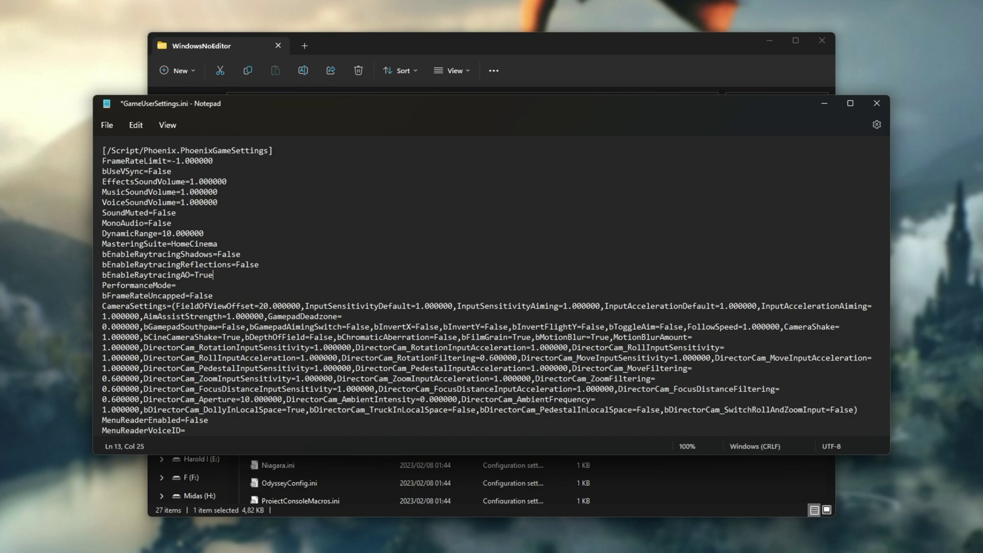
key(BackSpace)
key(BackSpace)
text(False)
scroll(255, 262, down, 15)
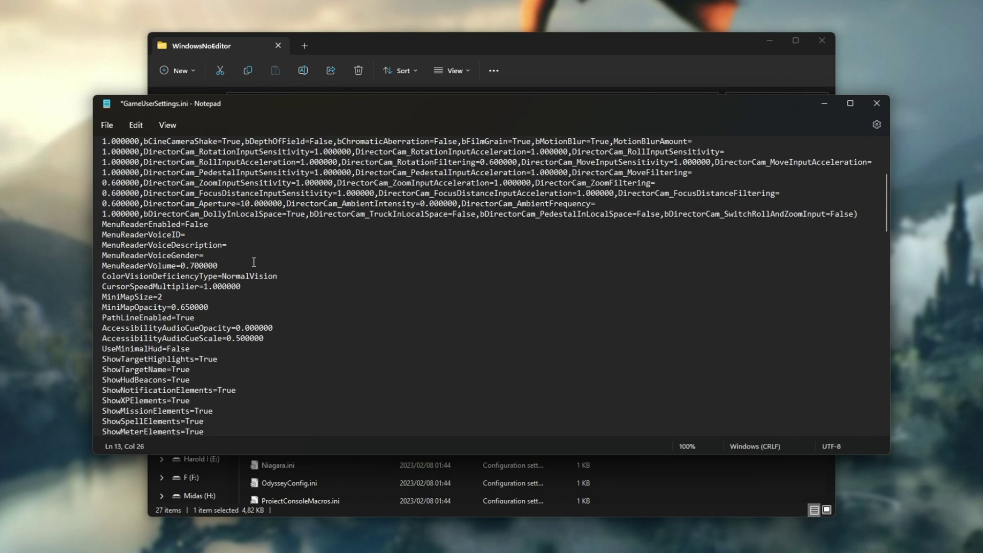
scroll(253, 263, down, 20)
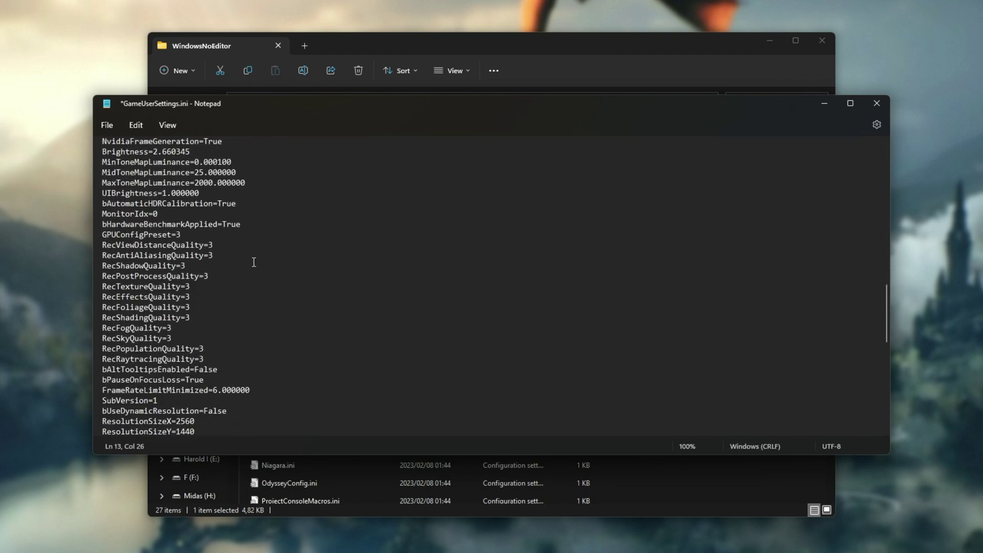
scroll(255, 262, up, 1)
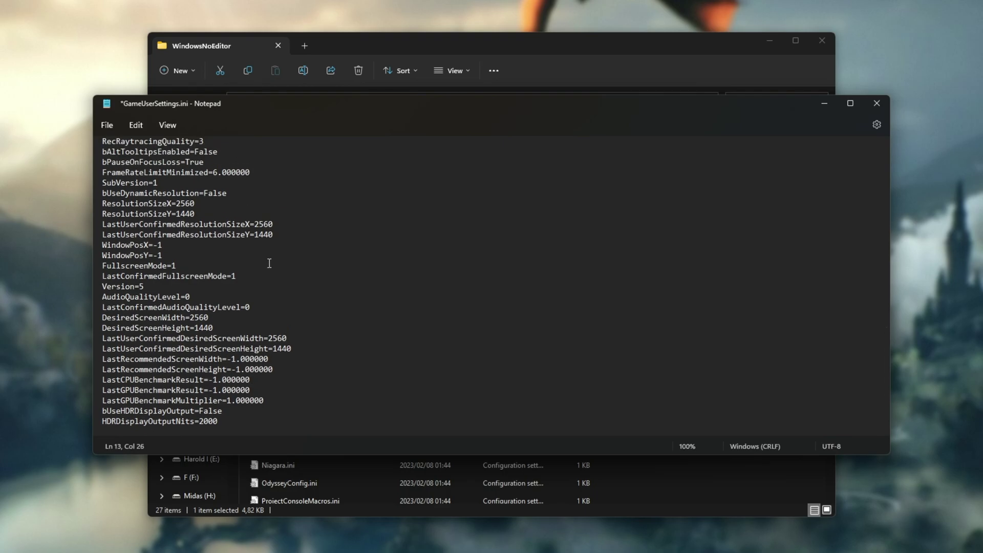
- Change ResolutionSizeX to 1920 and ResolutionSizeY to 1080
double_click(191, 210)
double_click(185, 214)
double_click(261, 224)
double_click(262, 235)
double_click(187, 203)
text(1920)
double_click(185, 214)
text(1080)
- Change LastUserConfirmedResolutionSizeX to 1920 and LastUserConfirmedResolutionSizeY to 1080
double_click(263, 224)
text(1920)
double_click(262, 236)
text(1080)
click(530, 394)
scroll(461, 358, up, 1)
click(359, 327)
scroll(358, 326, down, 2)
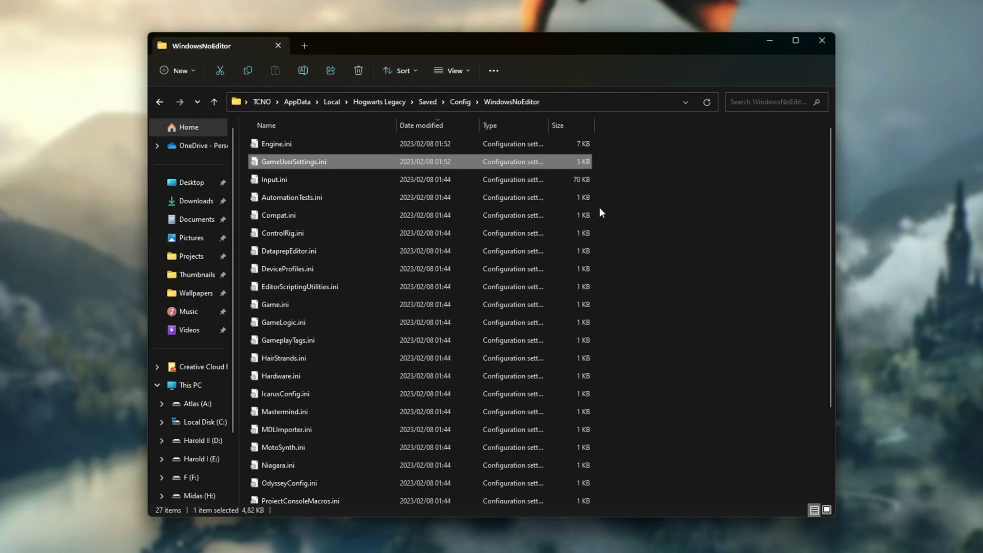
- Add '1' to GameUserSettings.ini's name, making it GameUserSettings1.ini
click(315, 161)
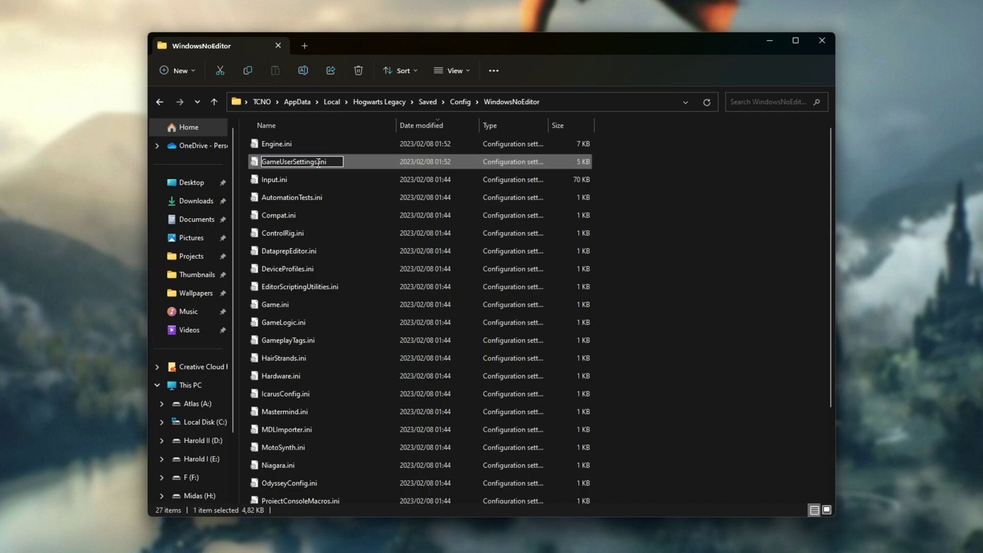
text(1)
click(631, 172)
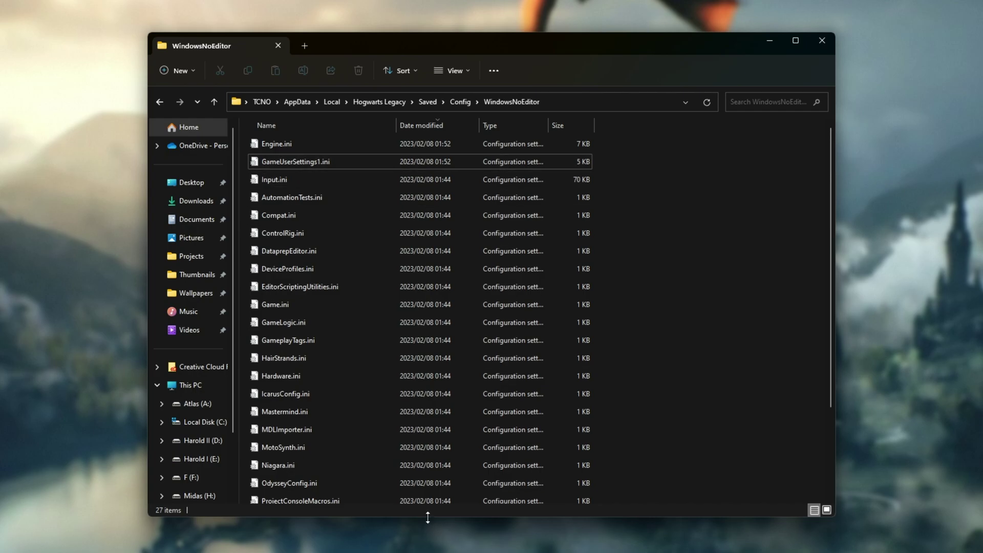
- Play Hogwarts Legacy from its Steam page and minimise Steam
click(361, 534)
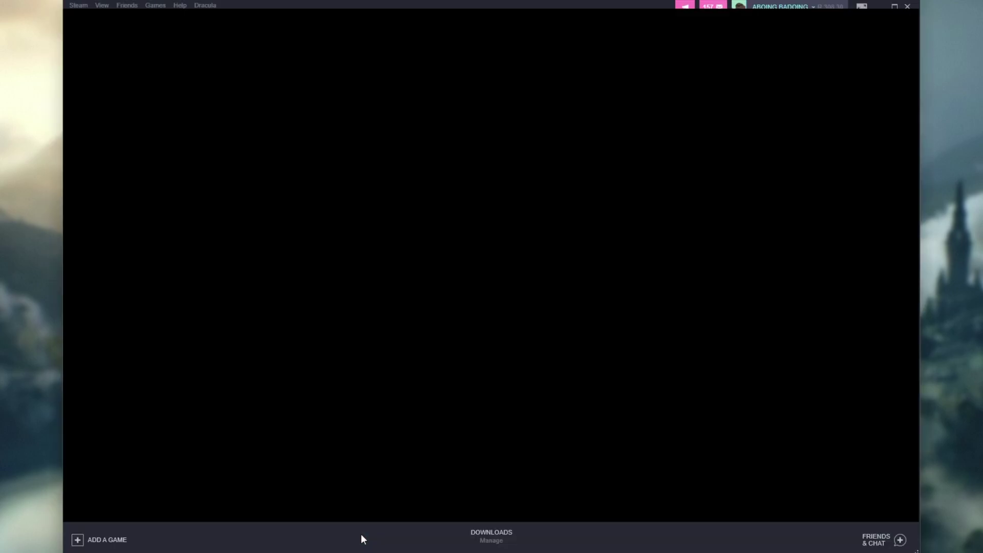
click(309, 215)
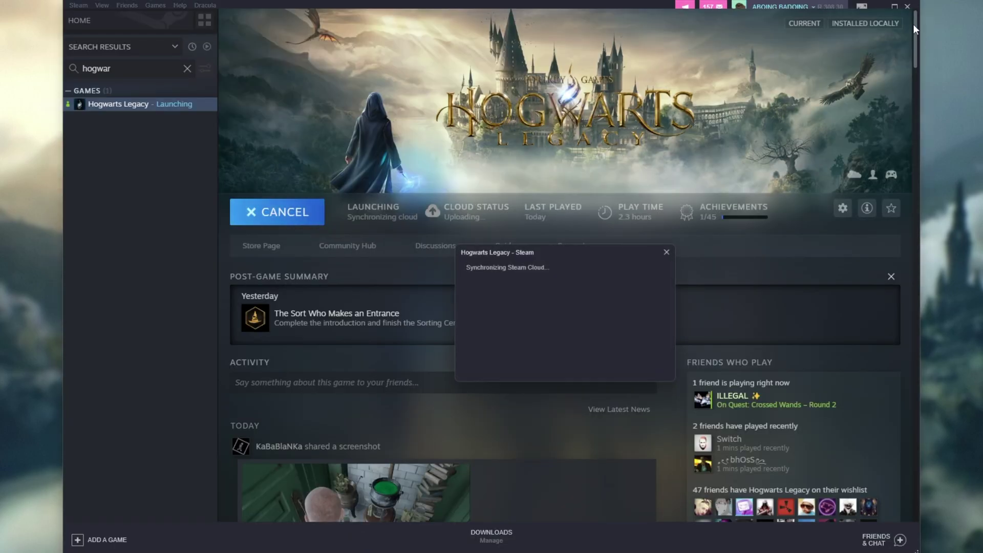
click(883, 7)
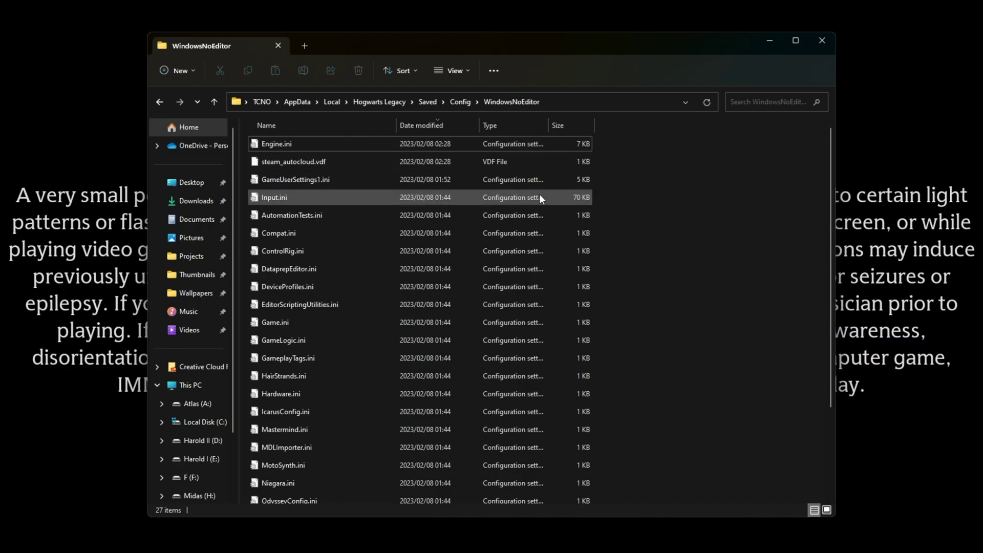
- Open the new GameUserSettings.ini, confirm DesiredScreenWidth 1280 and DesiredScreenHeight 720, then close it
click(331, 146)
double_click(346, 145)
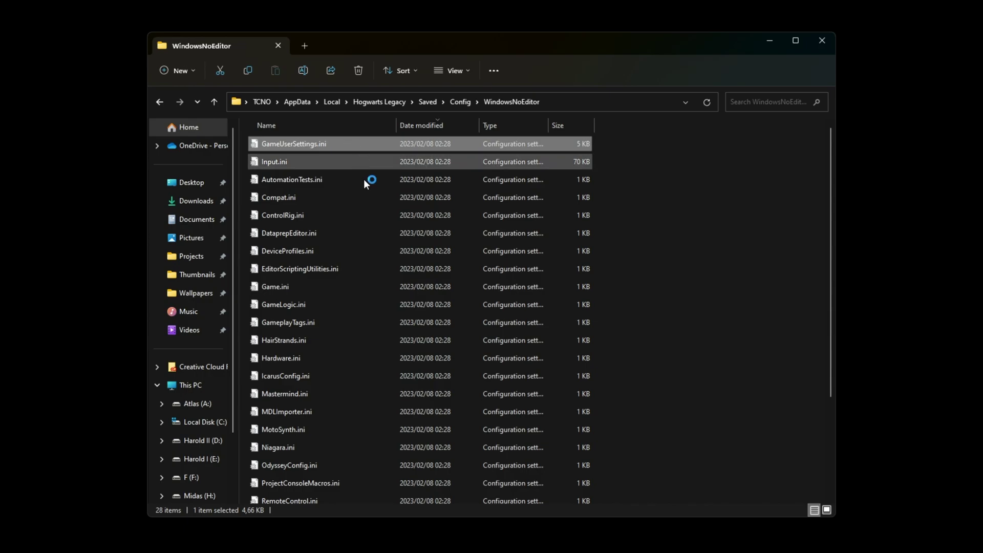
scroll(376, 220, down, 1)
scroll(378, 218, down, 20)
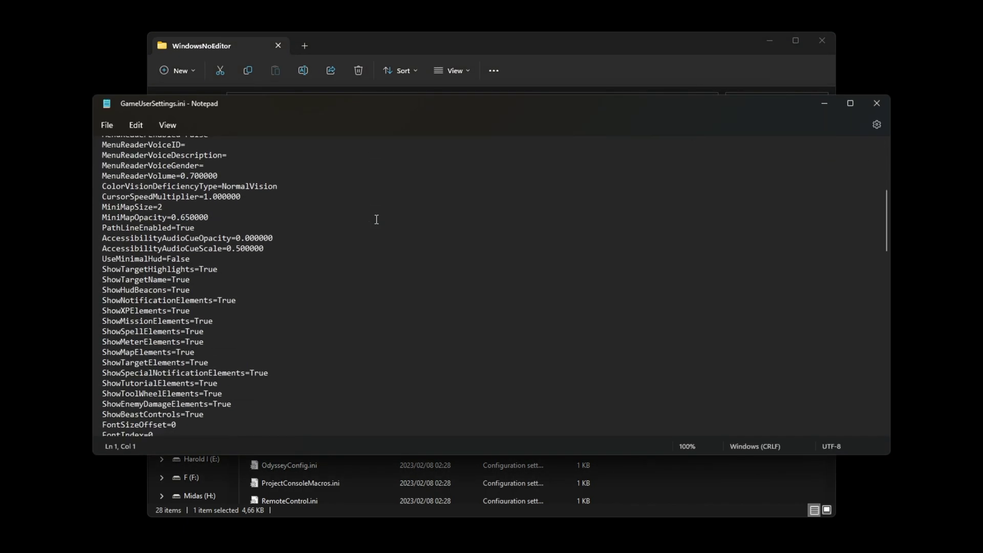
drag(210, 218, 86, 208)
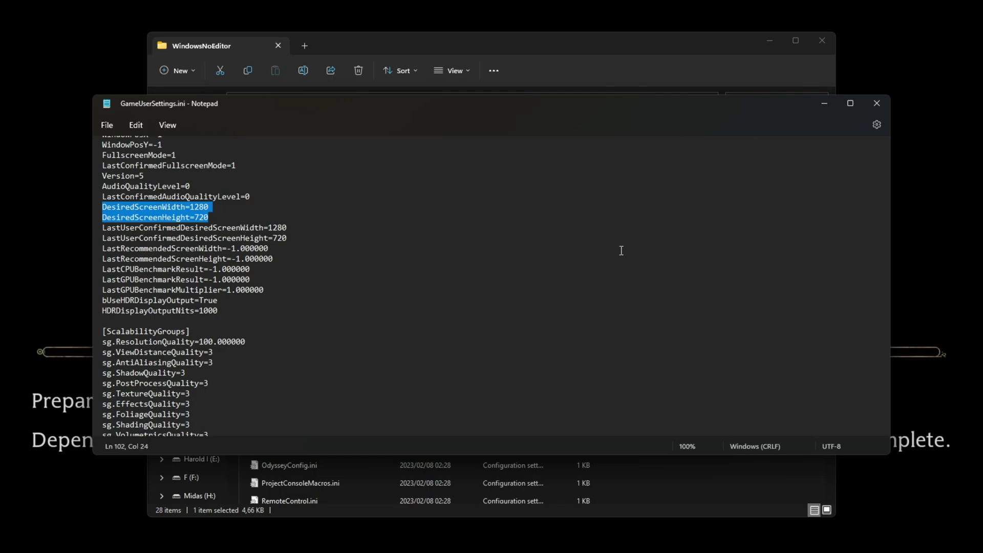
scroll(622, 309, up, 15)
scroll(521, 289, up, 1)
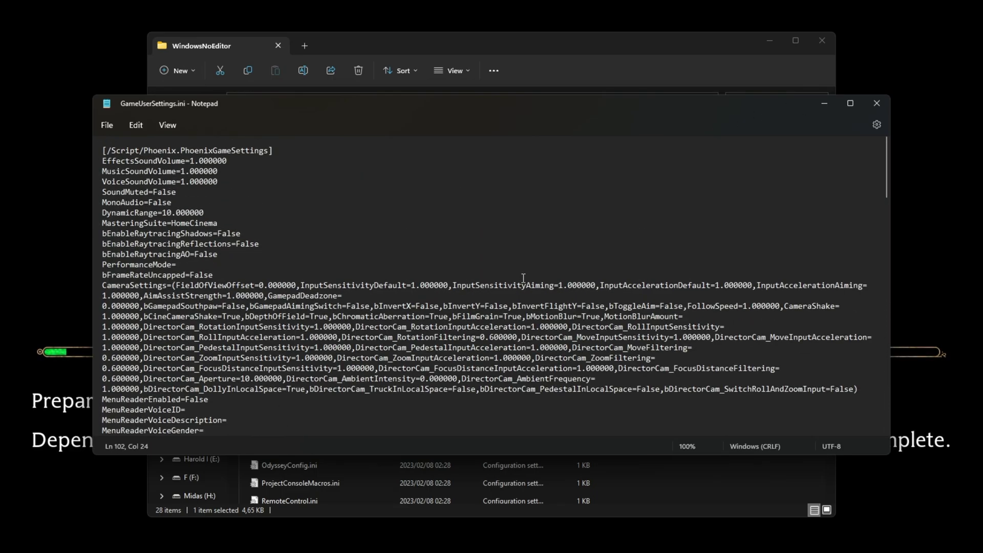
click(876, 103)
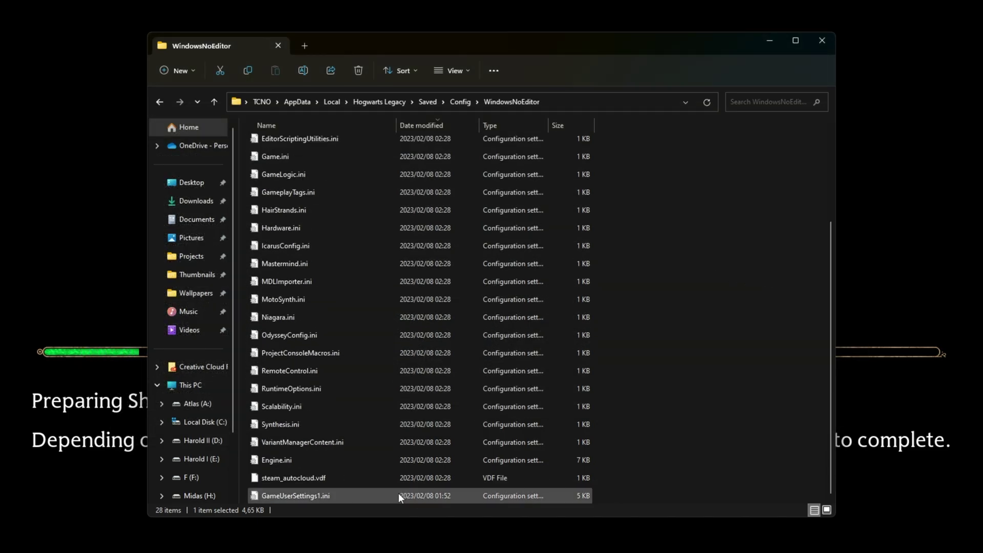
click(399, 493)
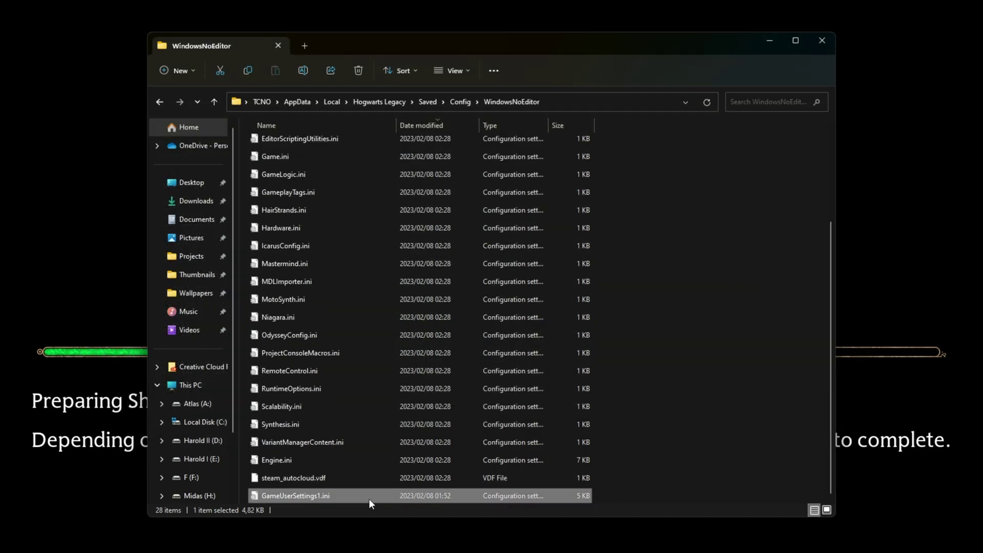
scroll(394, 476, up, 3)
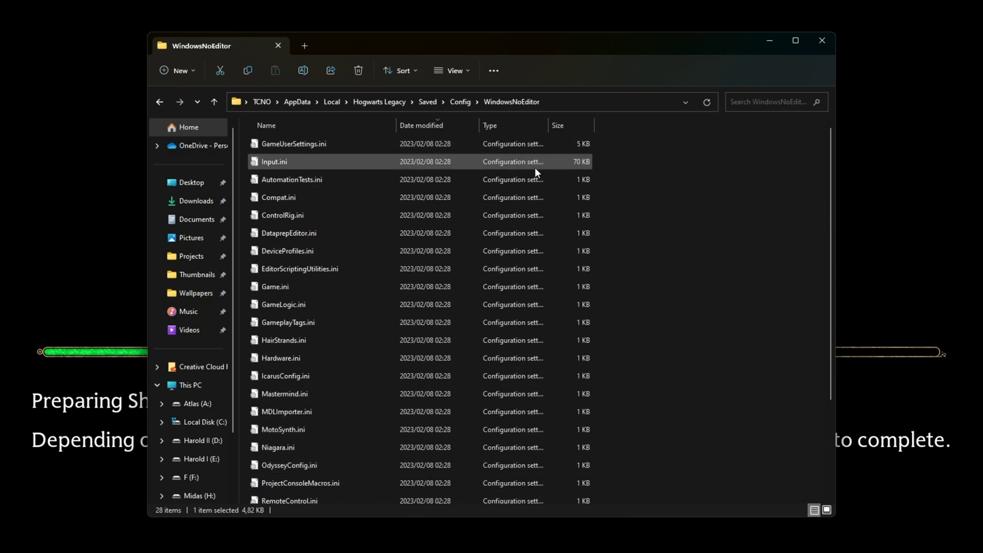
scroll(551, 305, down, 3)
scroll(526, 354, up, 3)
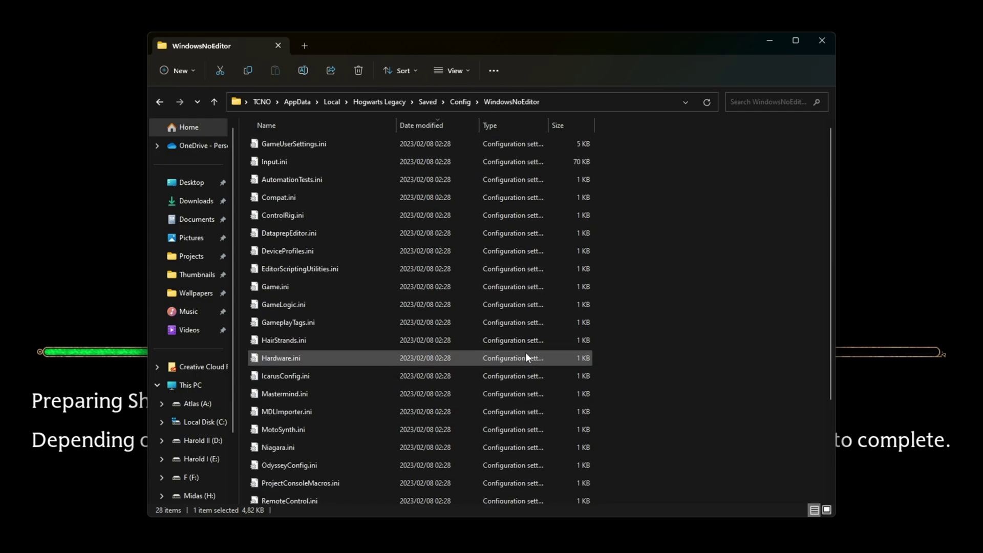
click(628, 204)
scroll(628, 205, down, 3)
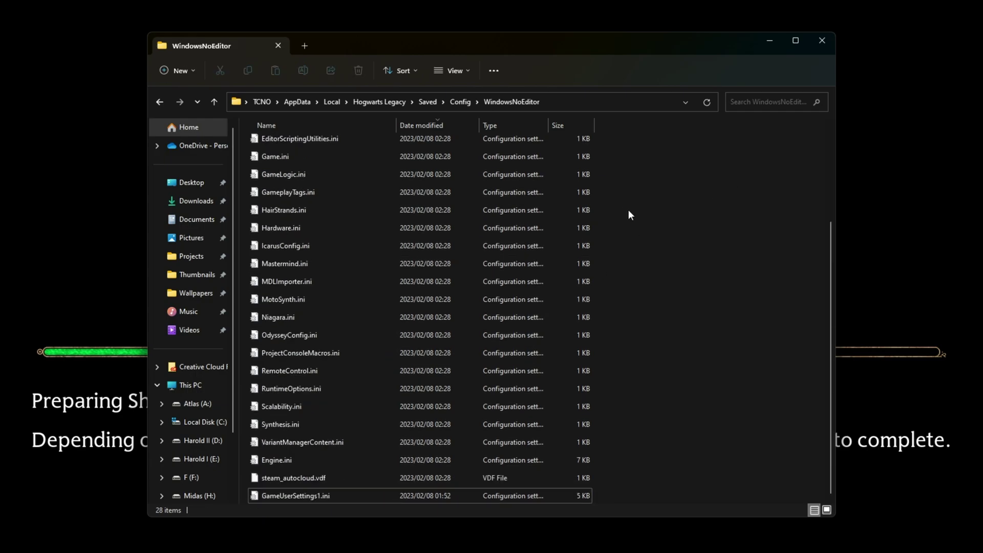
scroll(391, 432, up, 2)
scroll(390, 435, down, 2)
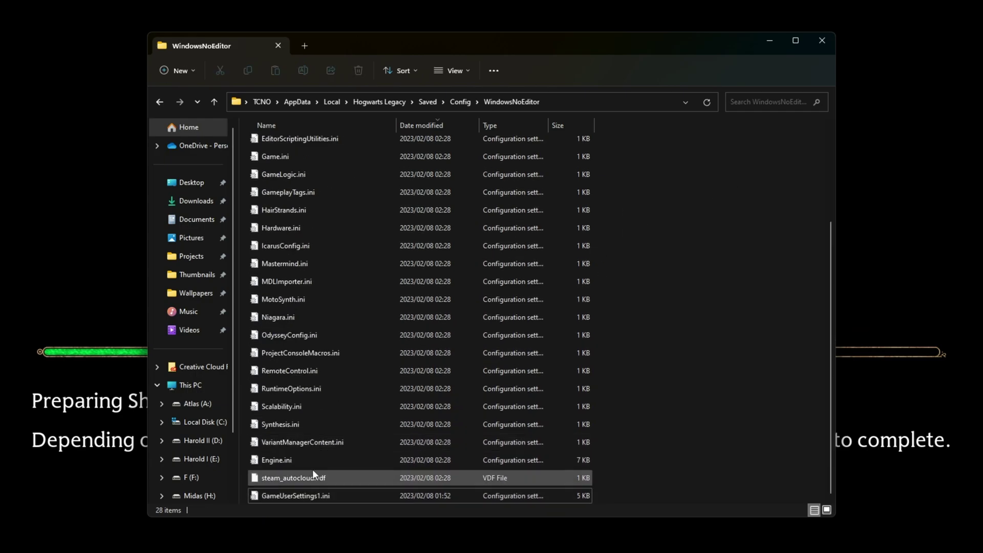
click(338, 496)
click(339, 495)
click(351, 495)
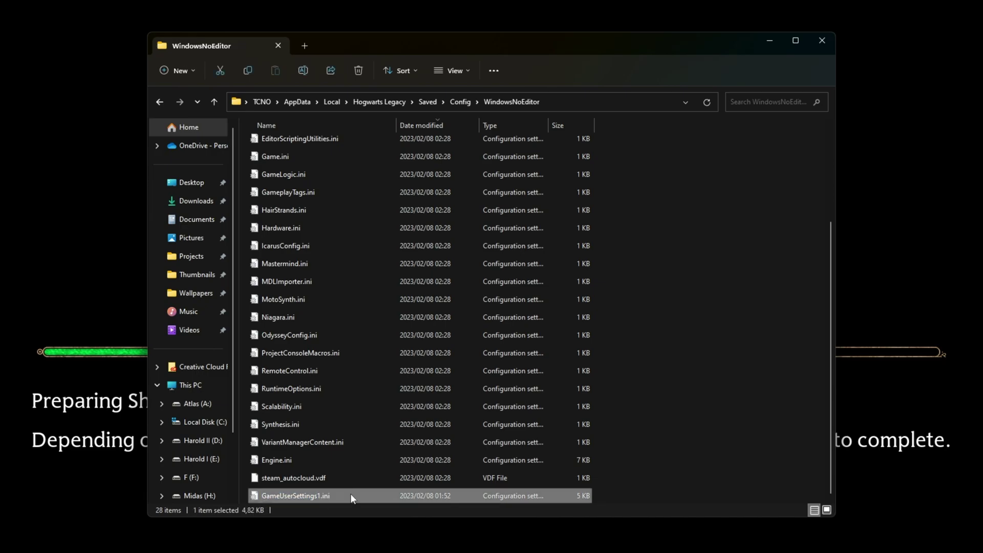
- Tick Read-only in GameUserSettings1.ini's Properties, apply it, and close the dialog
right_click(391, 492)
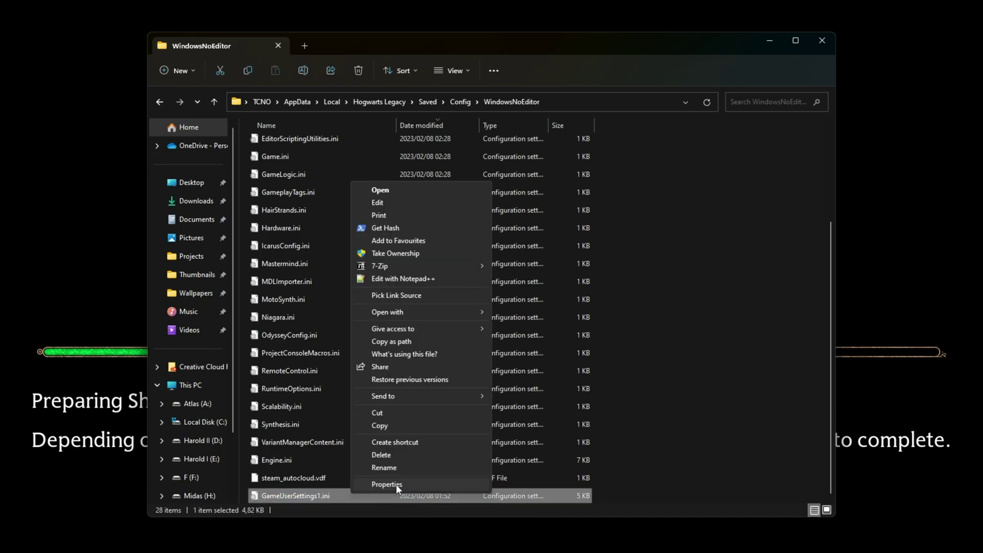
click(395, 485)
drag(451, 372, 433, 136)
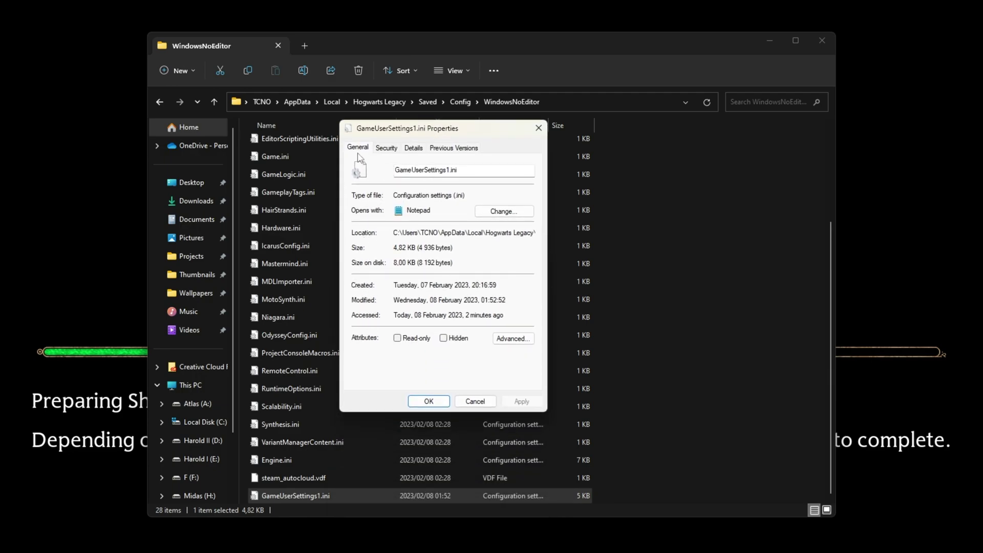
click(415, 341)
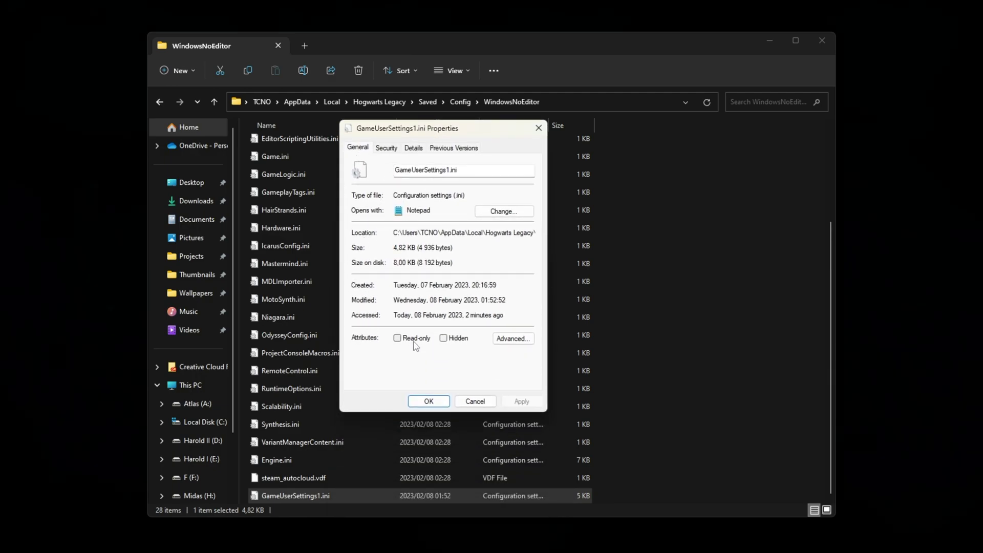
click(521, 401)
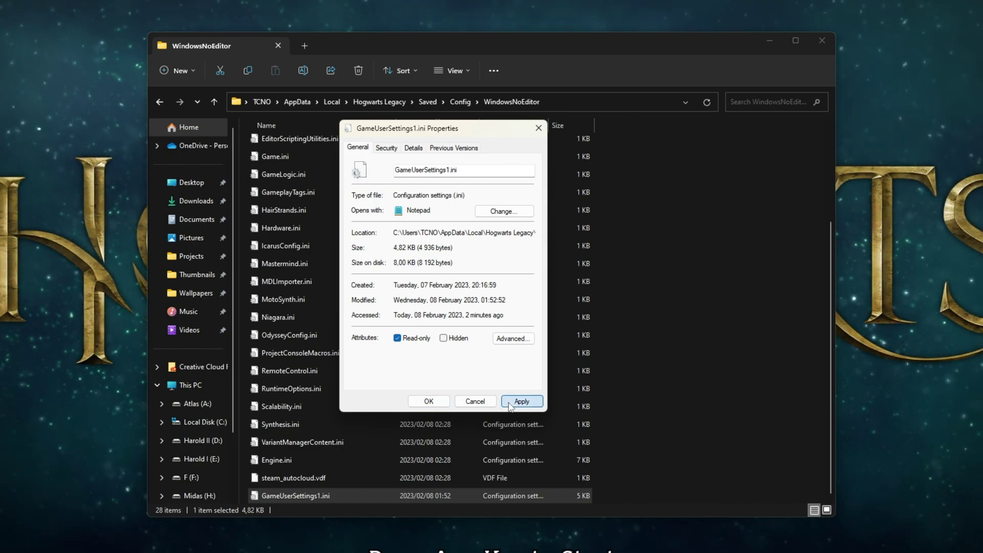
click(398, 338)
click(522, 401)
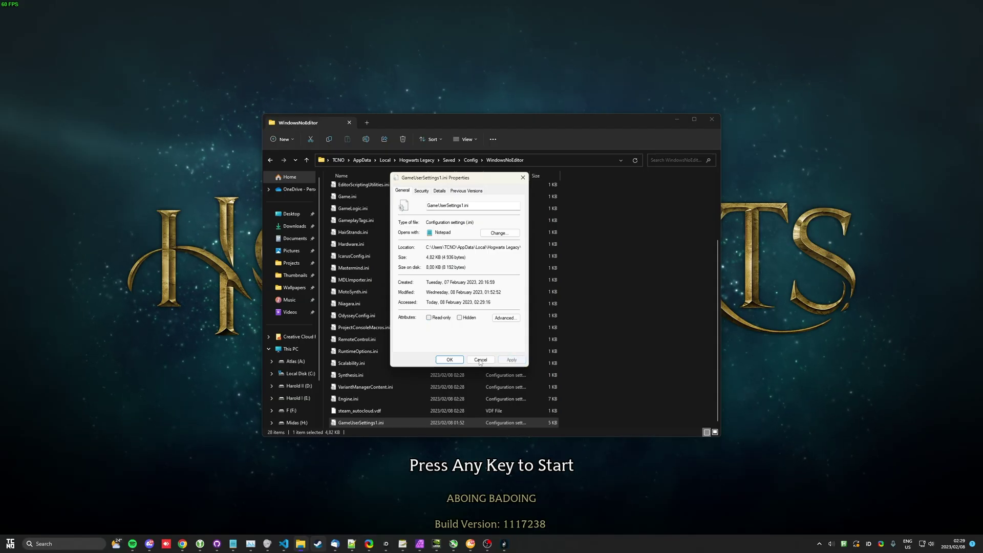
click(450, 359)
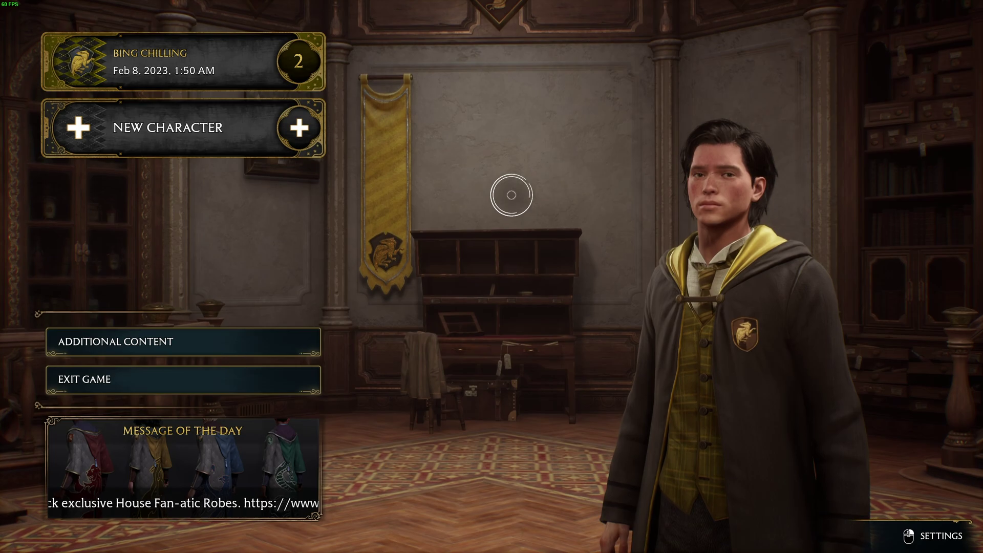
- Quit Hogwarts Legacy to the desktop and minimise the File Explorer window
click(307, 379)
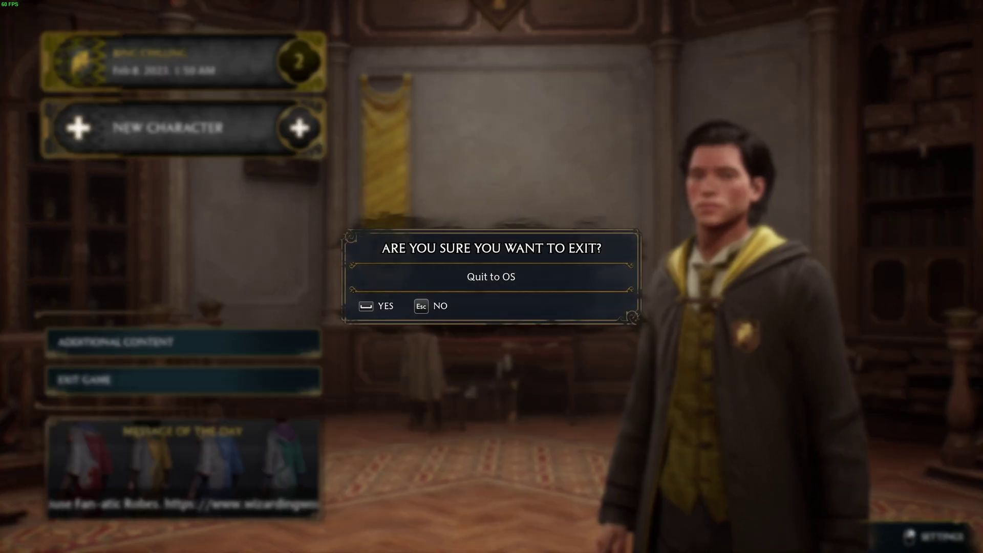
key(space)
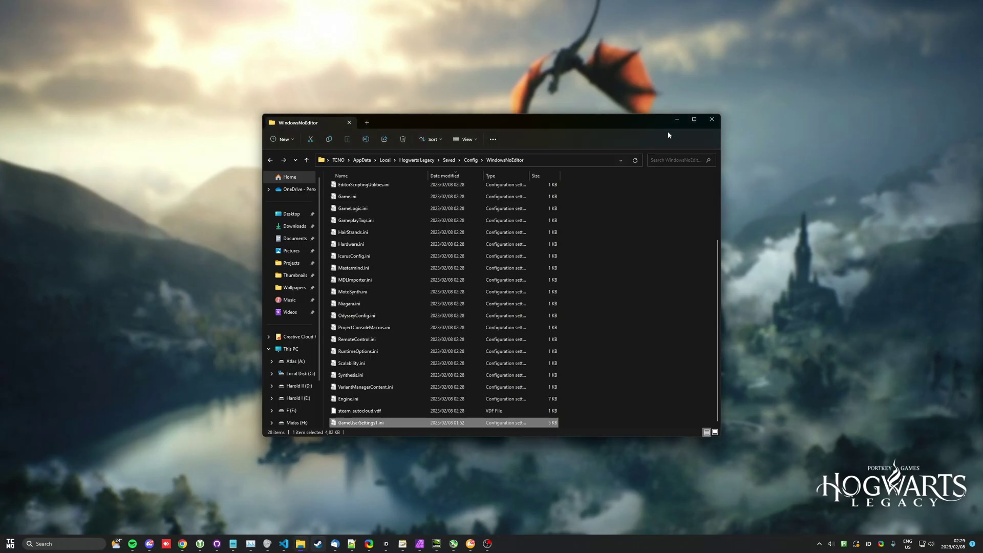
click(676, 121)
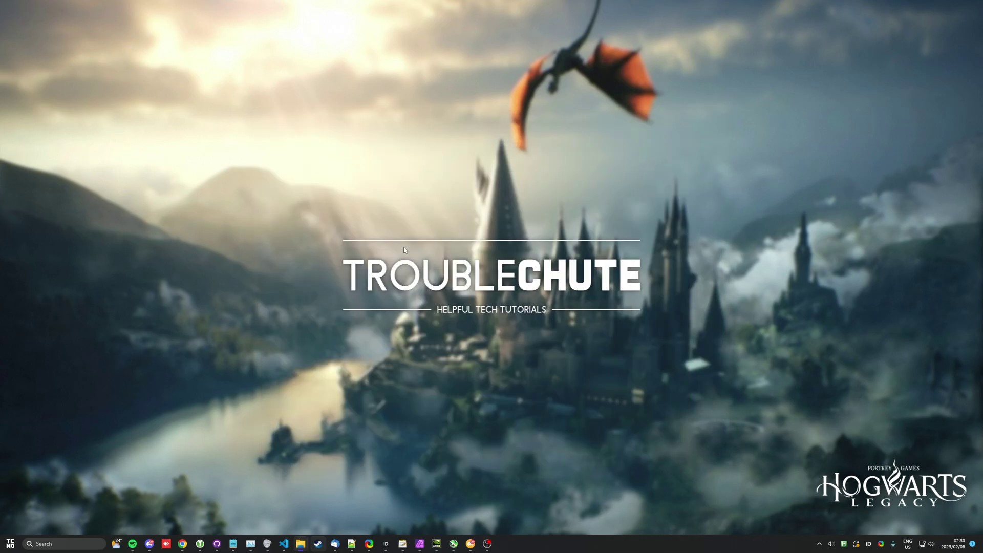